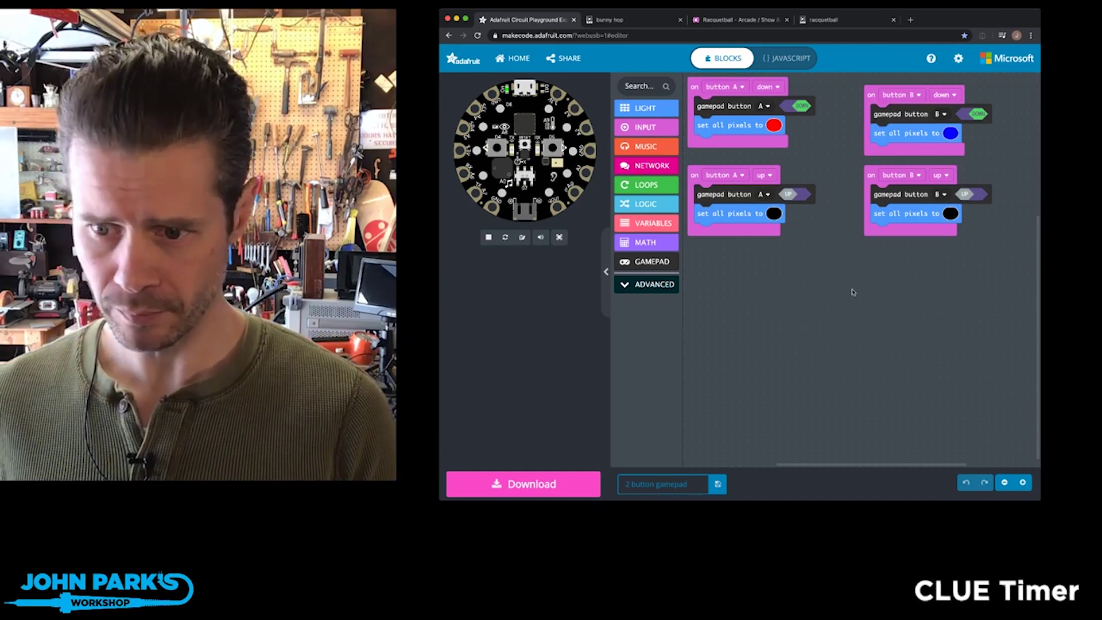
# - Zoom in on the button A event blocks, then browse the advanced categories and extensions
pyautogui.click(1023, 484)
pyautogui.click(1024, 483)
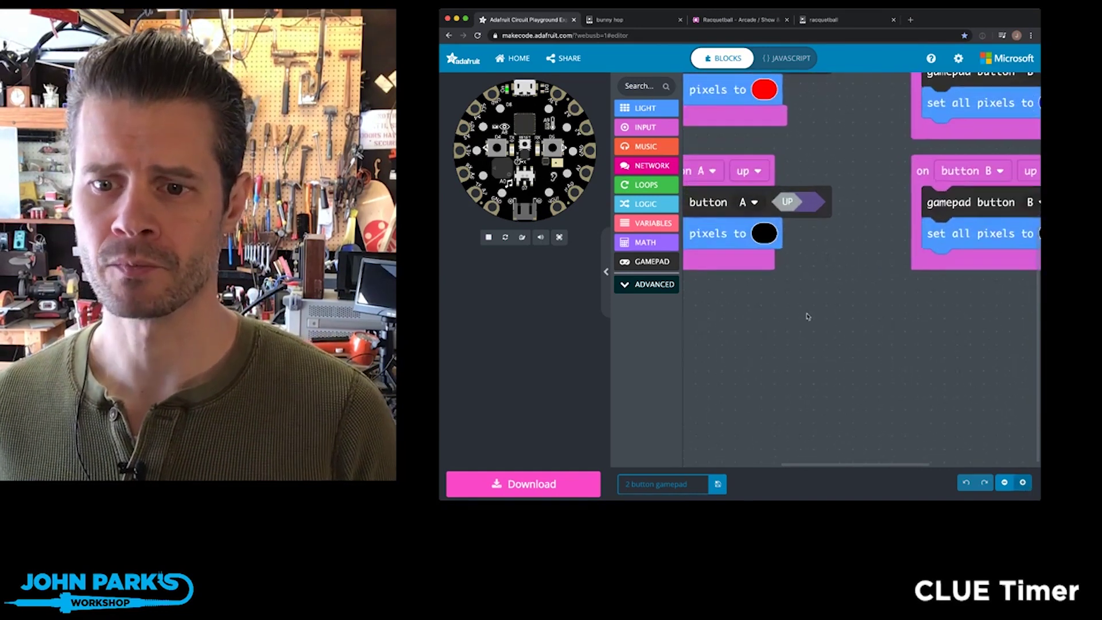
pyautogui.moveTo(807, 312); pyautogui.dragTo(869, 459)
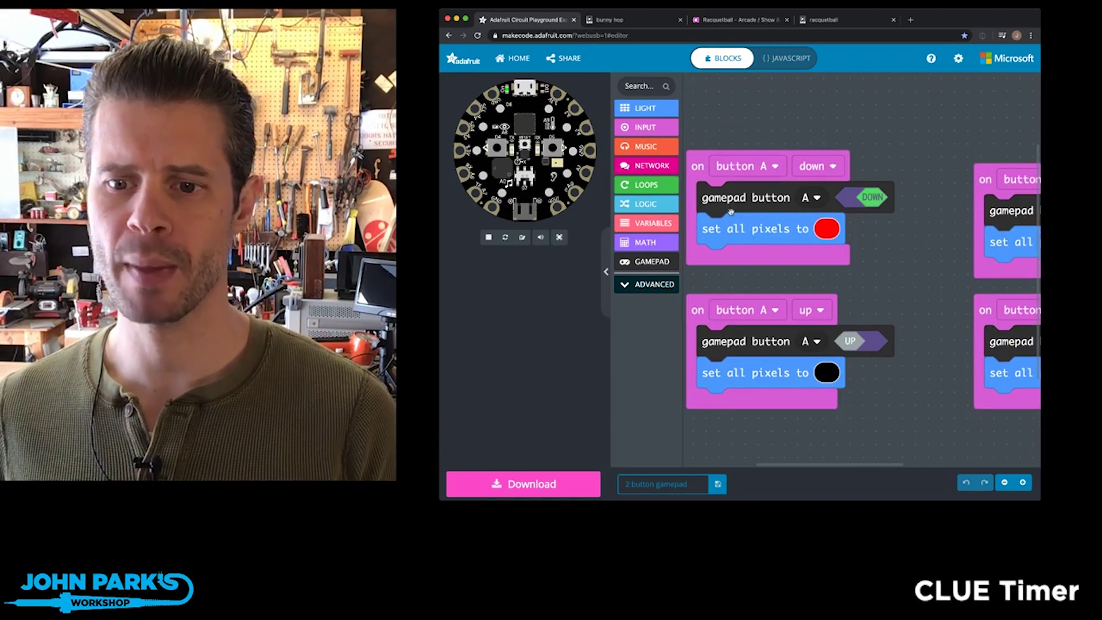
pyautogui.click(655, 287)
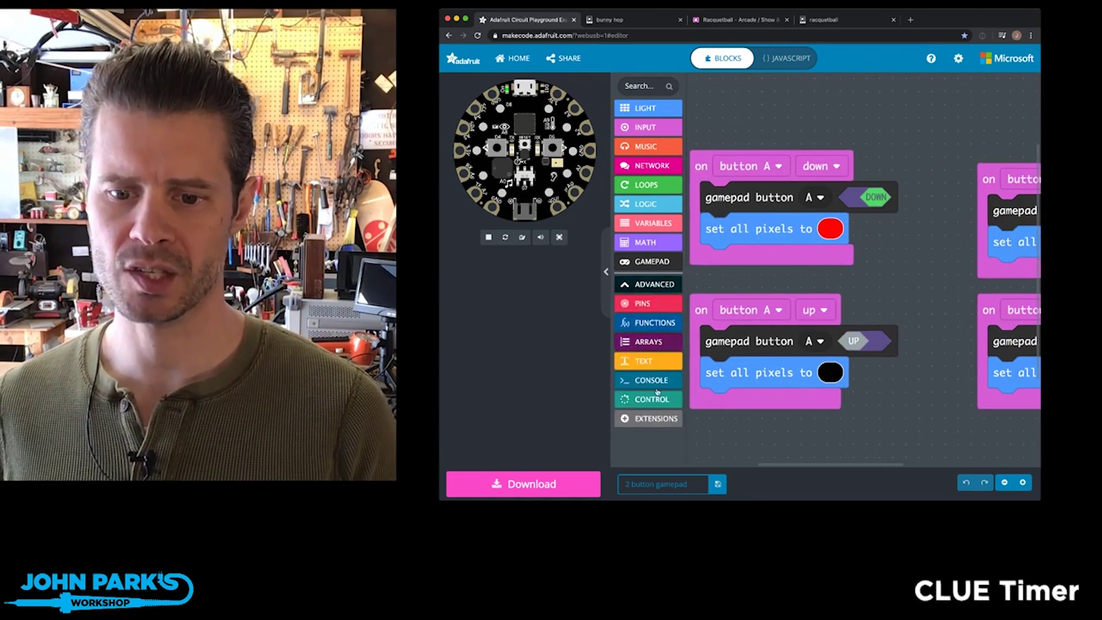
pyautogui.click(658, 419)
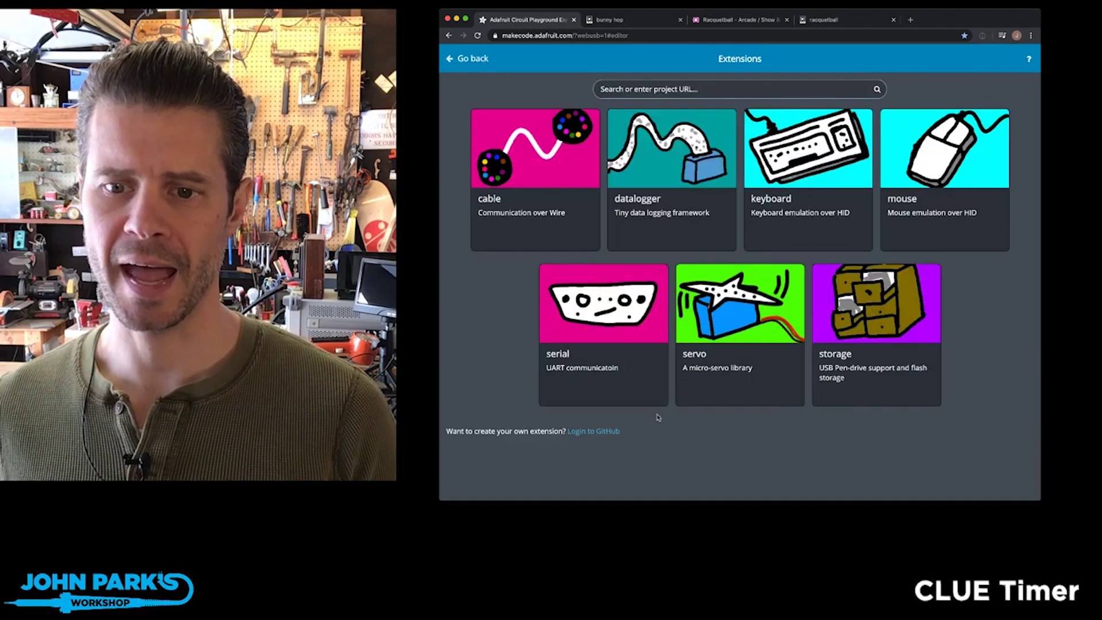
pyautogui.click(461, 61)
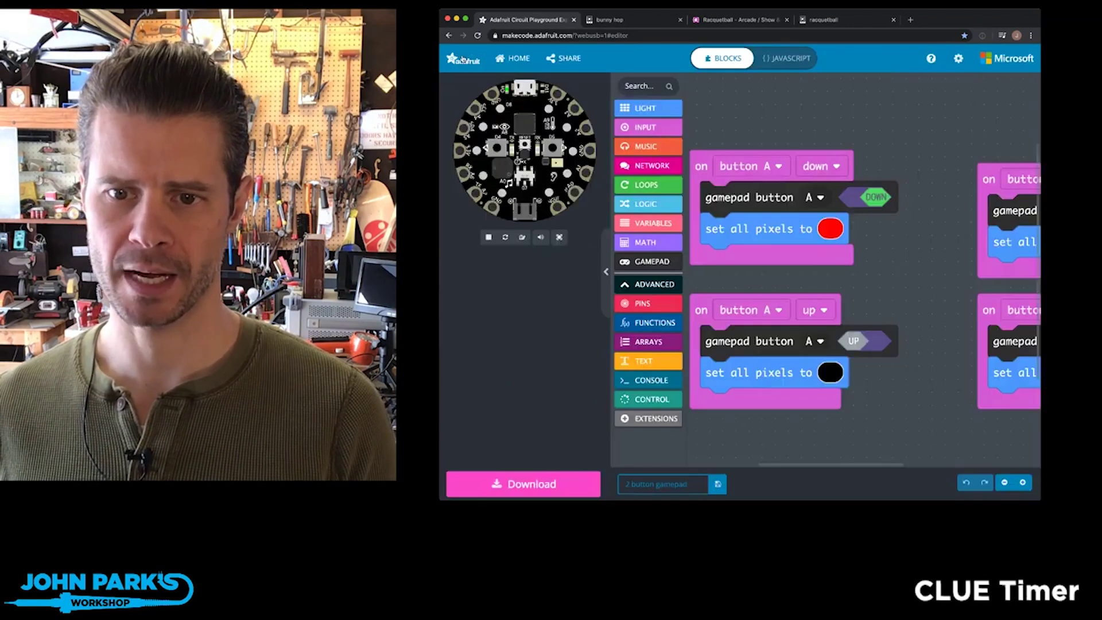
# - Place a demo gamepad button B block, switch its state to down, then delete it
pyautogui.click(657, 263)
pyautogui.click(710, 148)
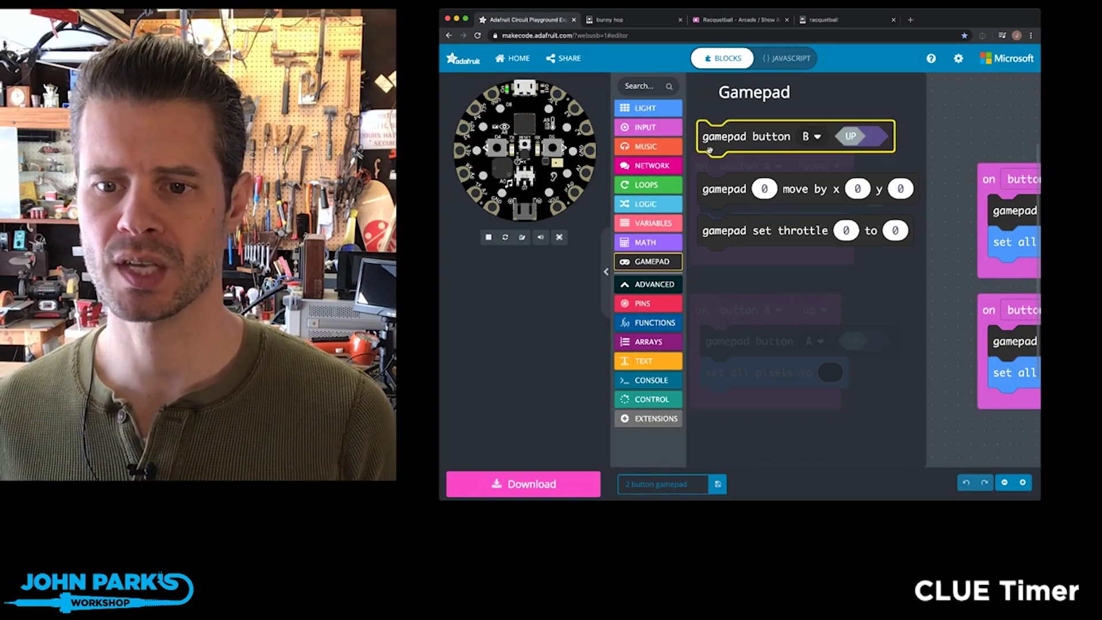
pyautogui.moveTo(821, 142); pyautogui.dragTo(820, 139)
pyautogui.click(815, 135)
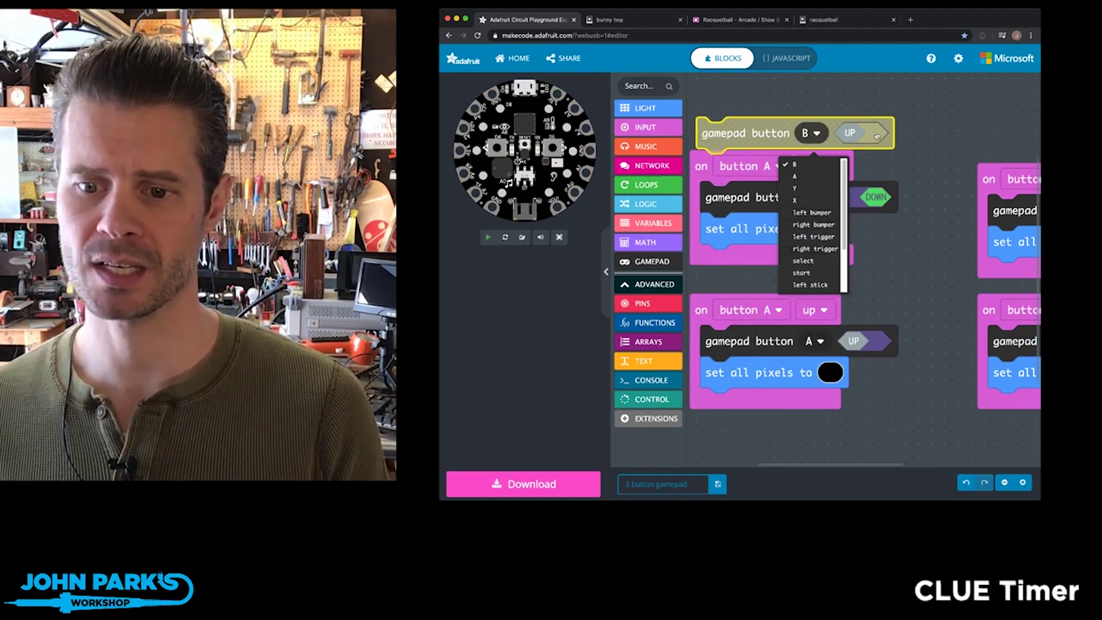
pyautogui.click(910, 97)
pyautogui.click(864, 134)
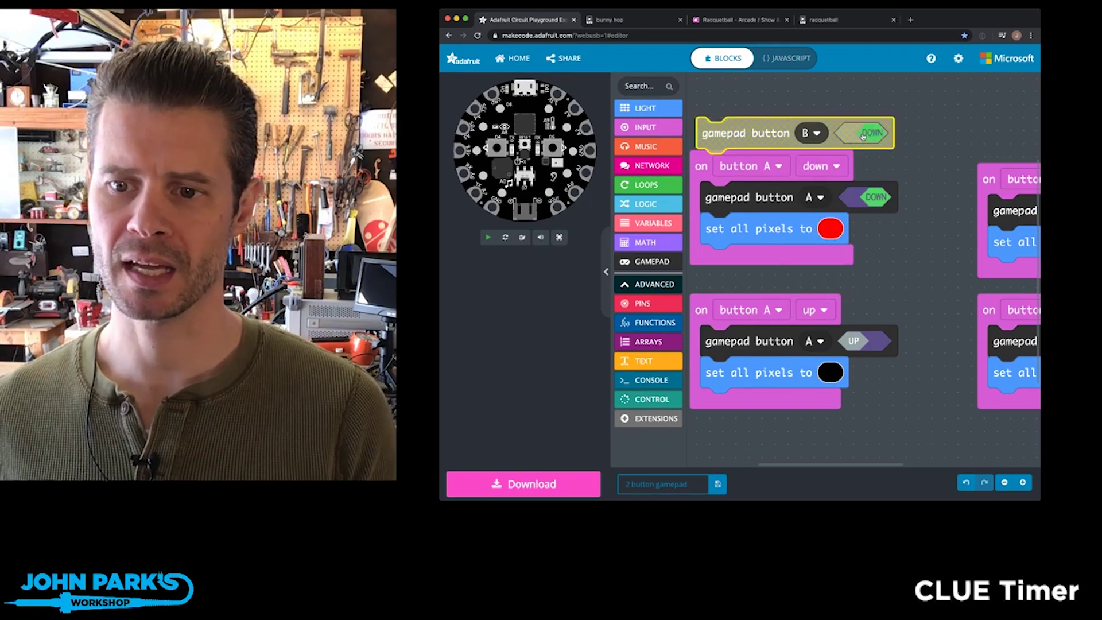
pyautogui.moveTo(717, 143); pyautogui.dragTo(655, 207)
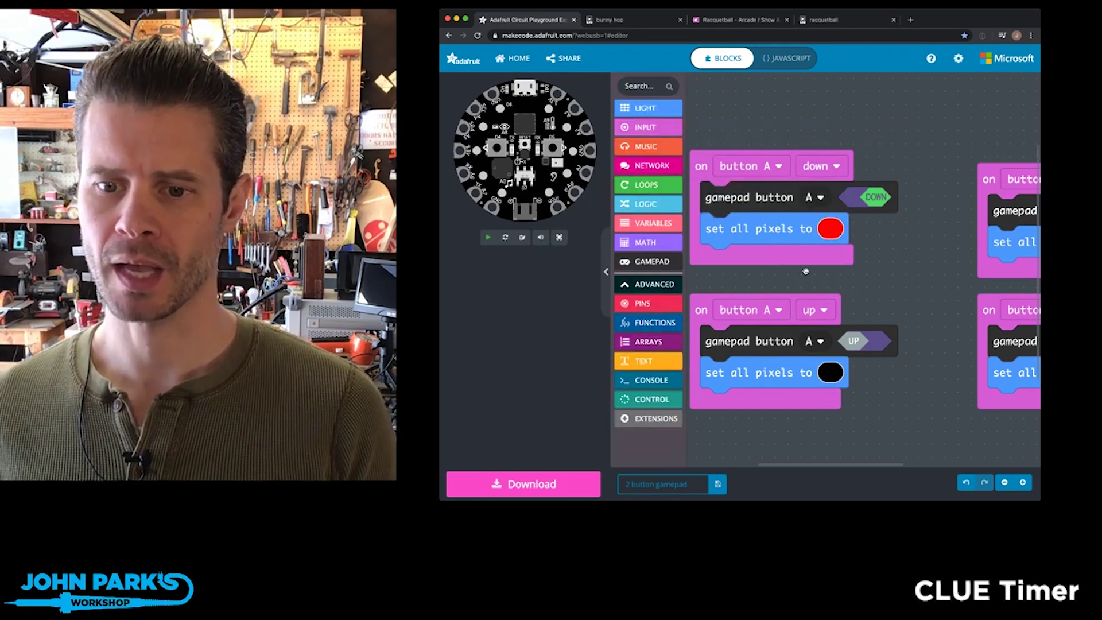
pyautogui.scroll(-1, 806, 267)
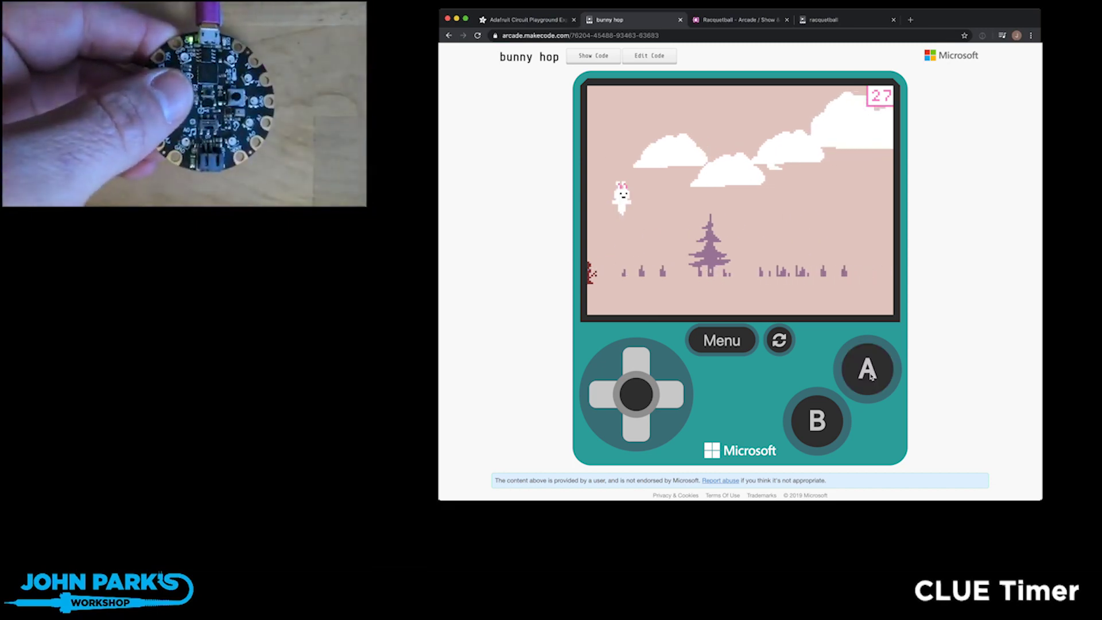
# - Go back from the game to the MakeCode tab with the red and black pixel button handlers
pyautogui.hotkey('ctrl', 'shift', 'Tab')
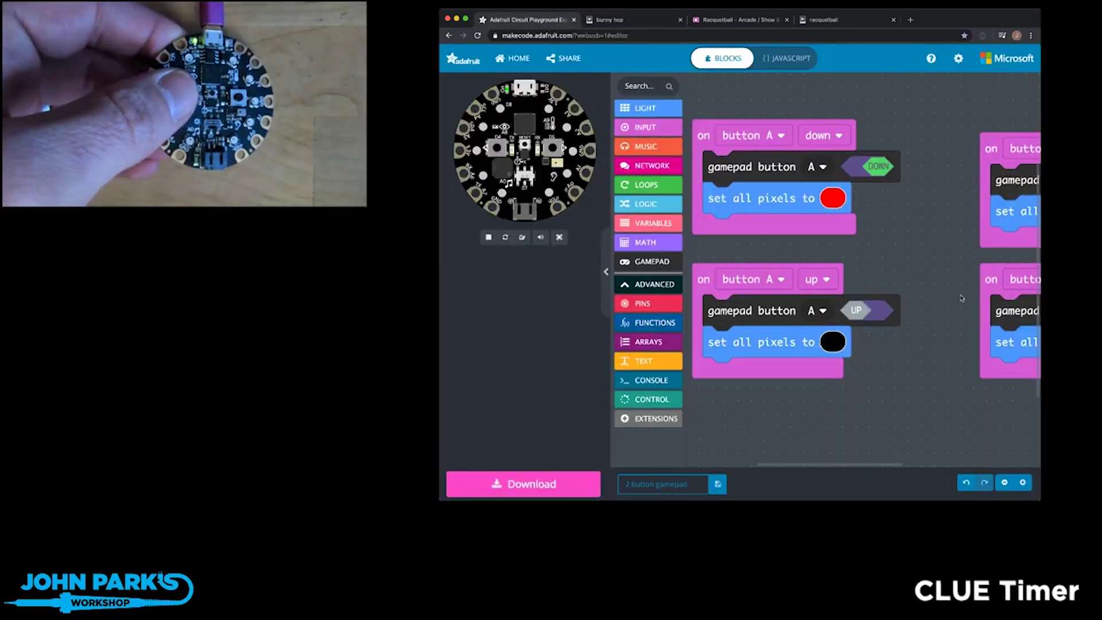